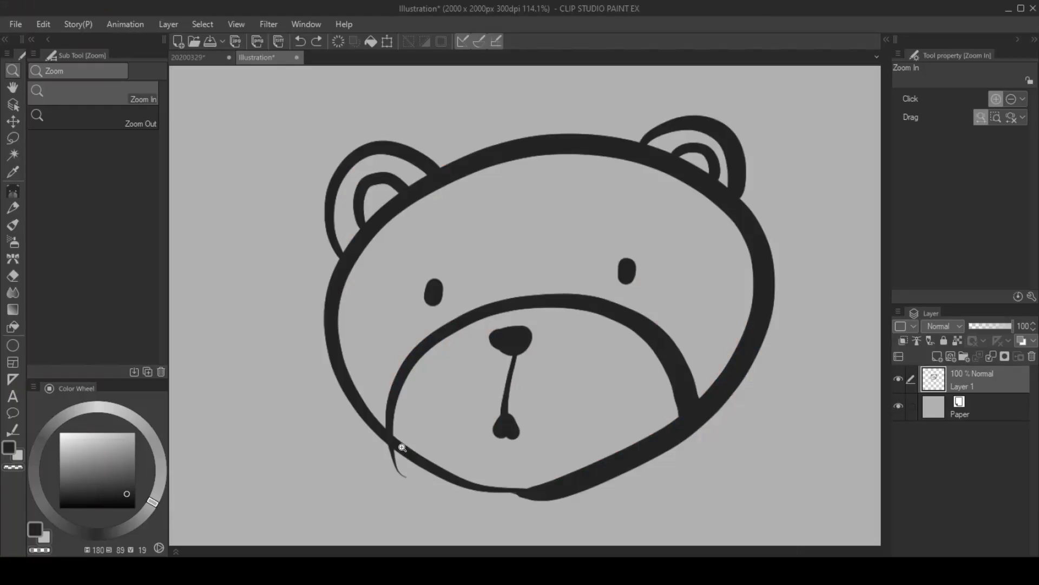
Zoom in and erase the thin tail on the bear's lower-left outline
mouse_move(402, 447)
mouse_down()
mouse_move(440, 420)
mouse_move(438, 388)
mouse_up()
key(e)
drag(389, 442, 382, 413)
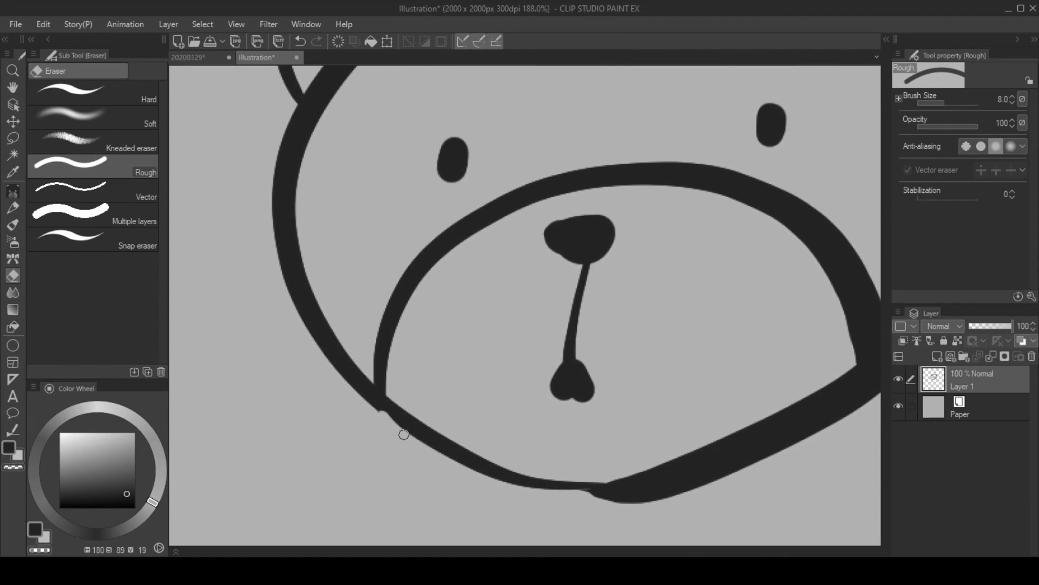
key(p)
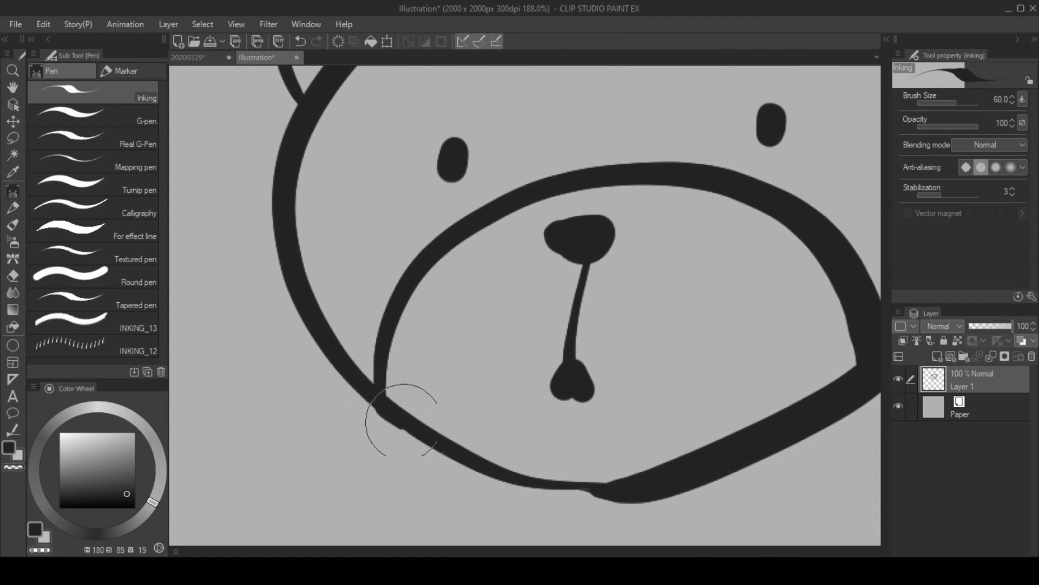
Toggle between the Eraser and the inking Pen using the E and P shortcuts
key(e)
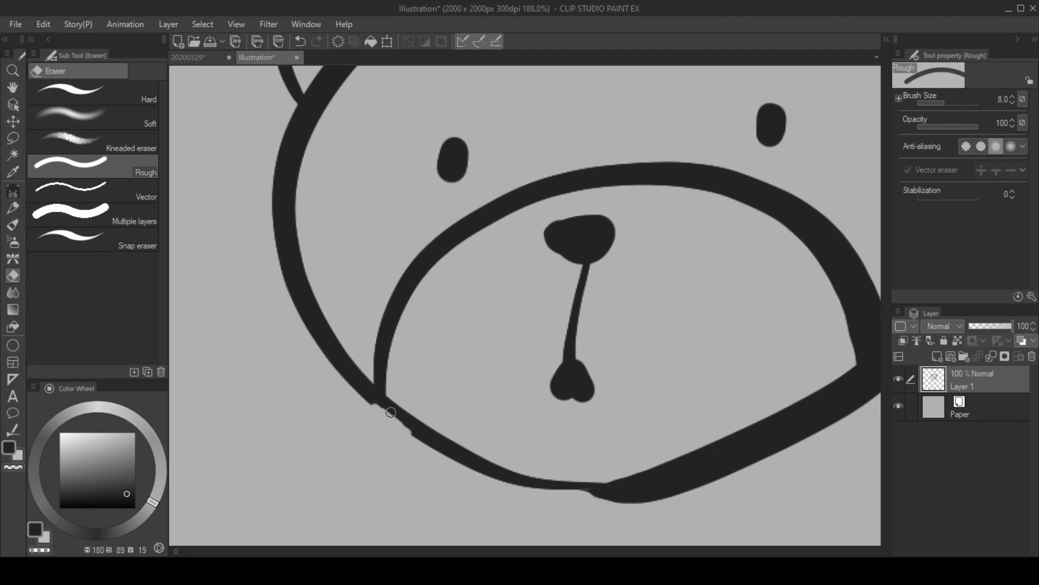
key(p)
key(e)
scroll(385, 260, down, 2)
key(p)
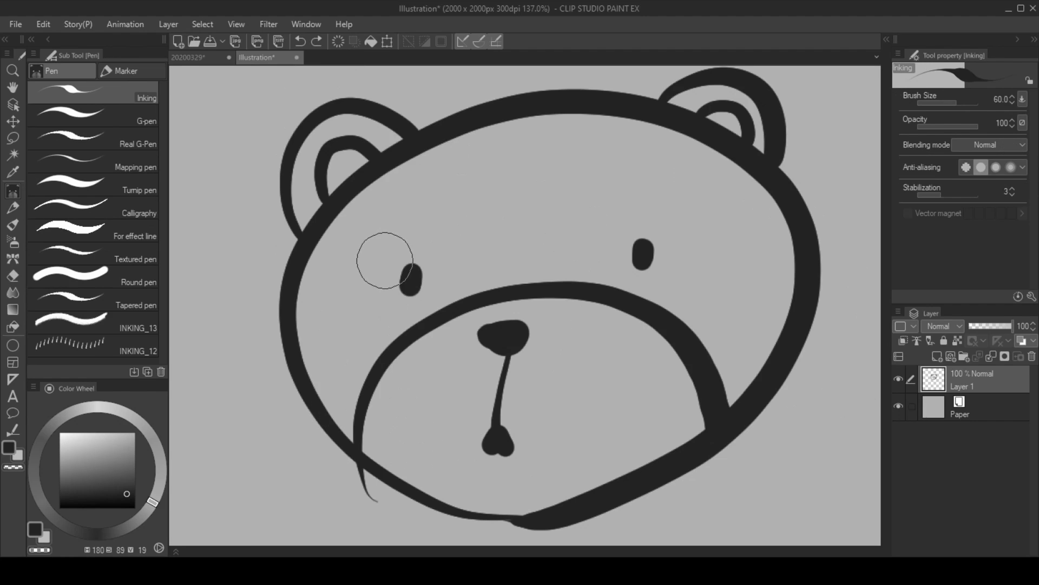
Draw and redraw an eyebrow above the left eye, then undo it along with the eyes and nose line
mouse_move(385, 261)
mouse_down()
mouse_move(405, 239)
mouse_move(437, 231)
mouse_up()
key(ctrl+z)
drag(380, 252, 448, 218)
key(ctrl+z)
key(ctrl+z)
key(ctrl+z)
key(ctrl+z)
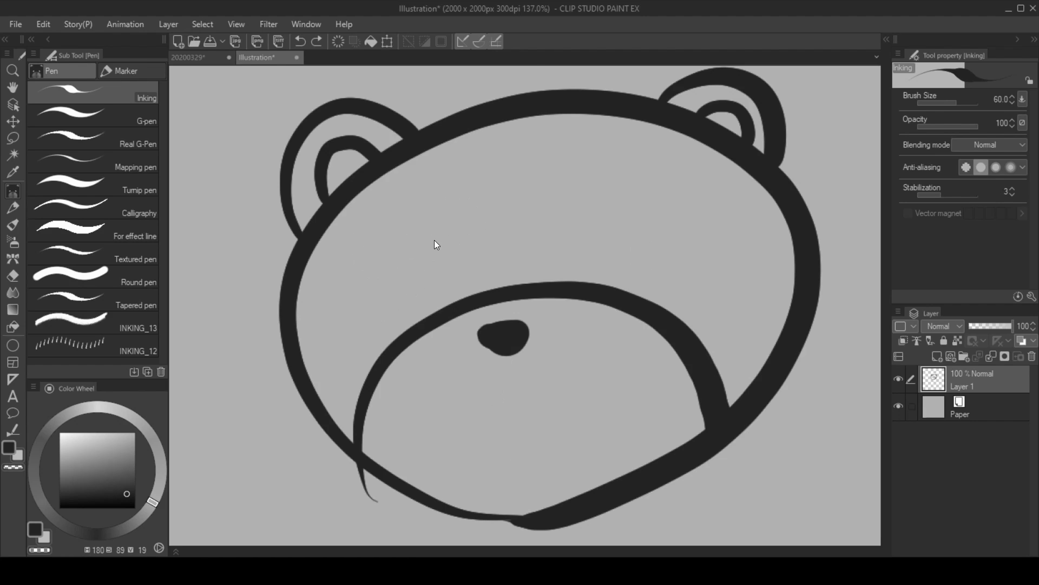
key(ctrl+z)
key(ctrl+z)
key(ctrl+z)
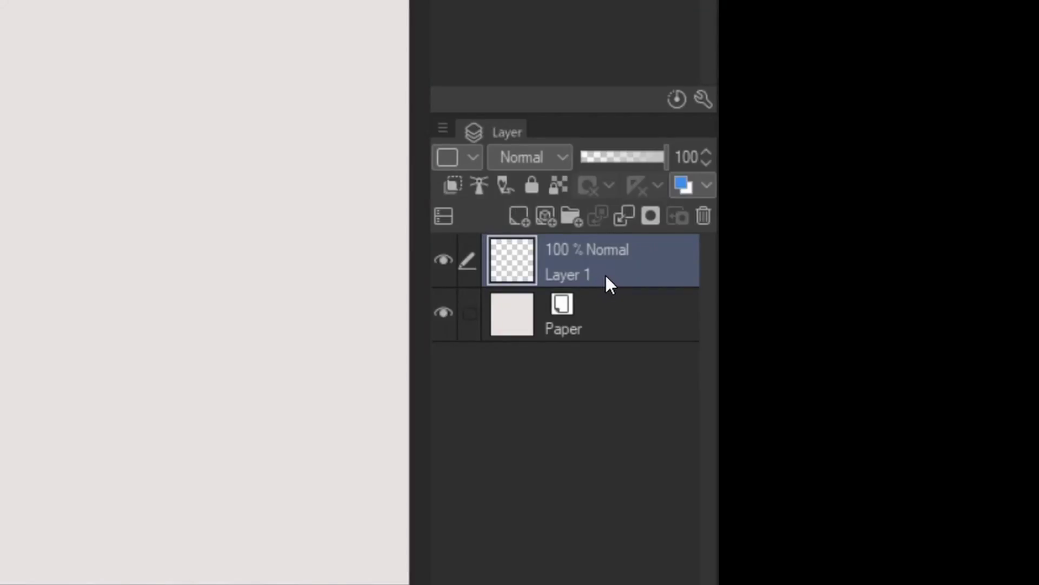
Add raster Layer 2 and vector Layer 3, ink a long wavy stroke, and select it to show control points
click(521, 216)
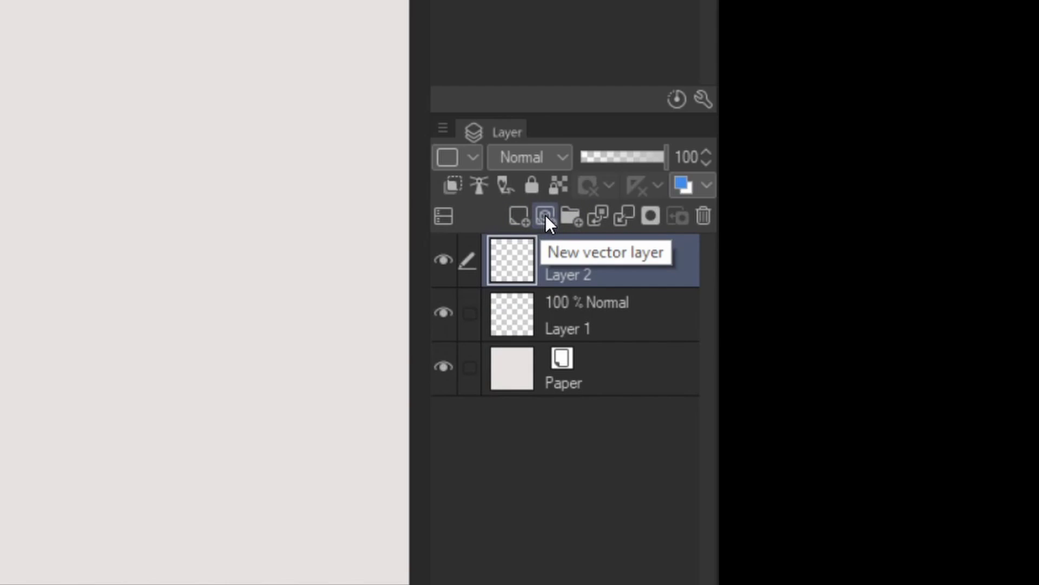
click(545, 214)
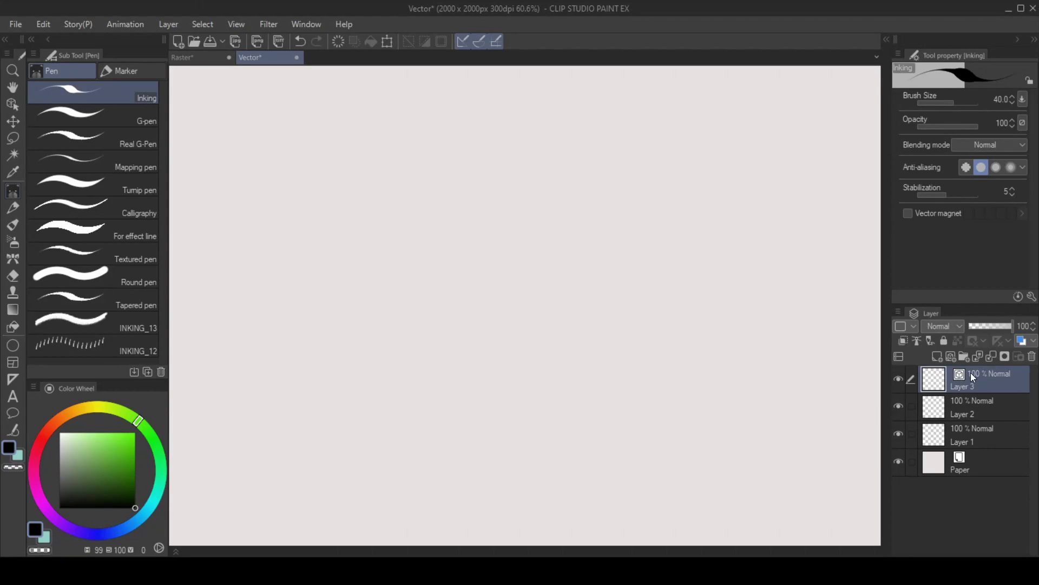
mouse_move(213, 457)
mouse_down()
mouse_move(291, 281)
mouse_move(439, 285)
mouse_move(505, 407)
mouse_move(661, 313)
mouse_move(770, 316)
mouse_move(800, 472)
mouse_up()
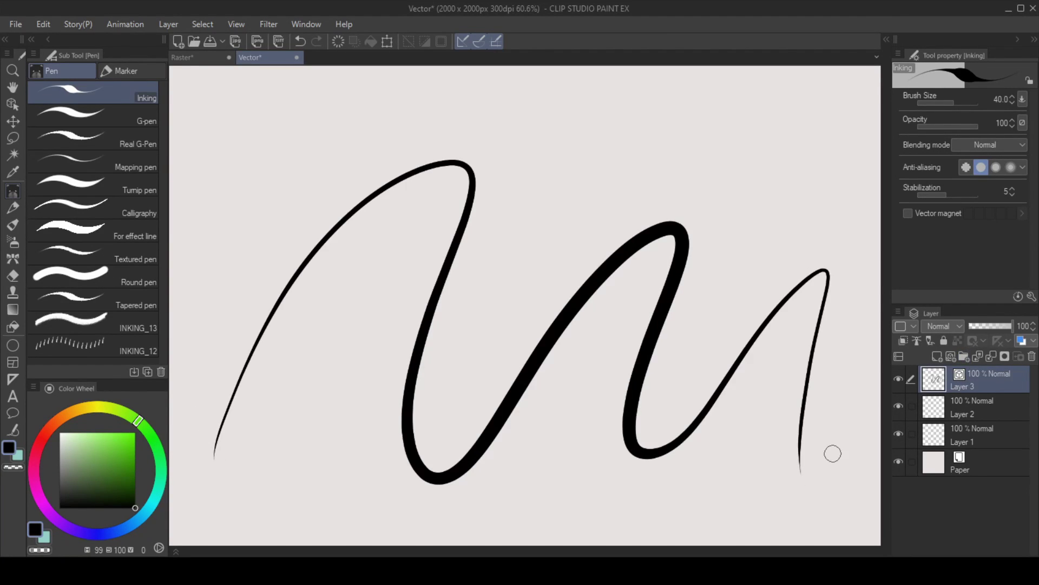
key(o)
click(461, 239)
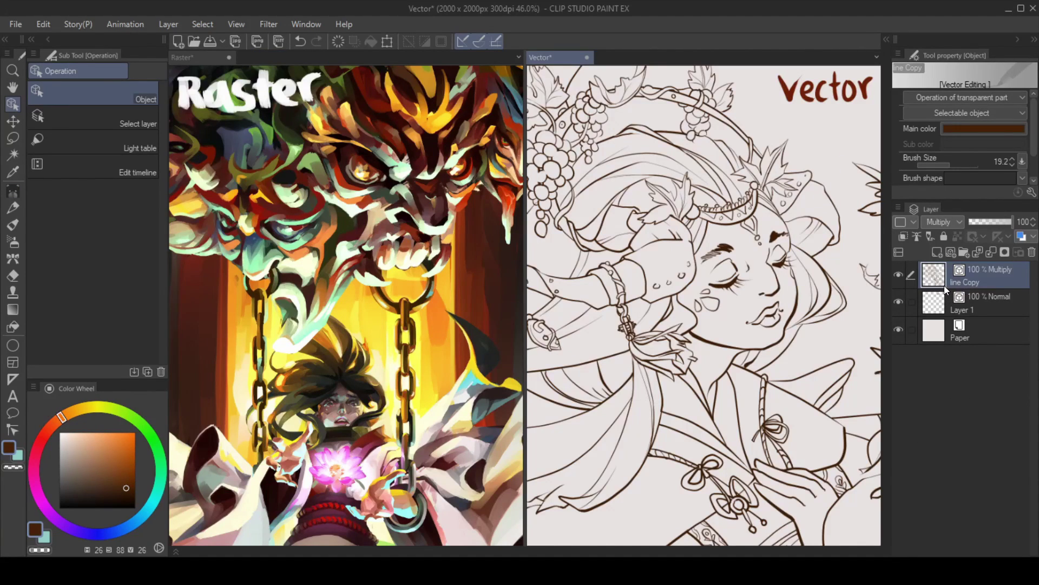
Select the face-edge stroke, switch to the Raster painting, then select and deselect the collar and diagonal strokes
click(829, 197)
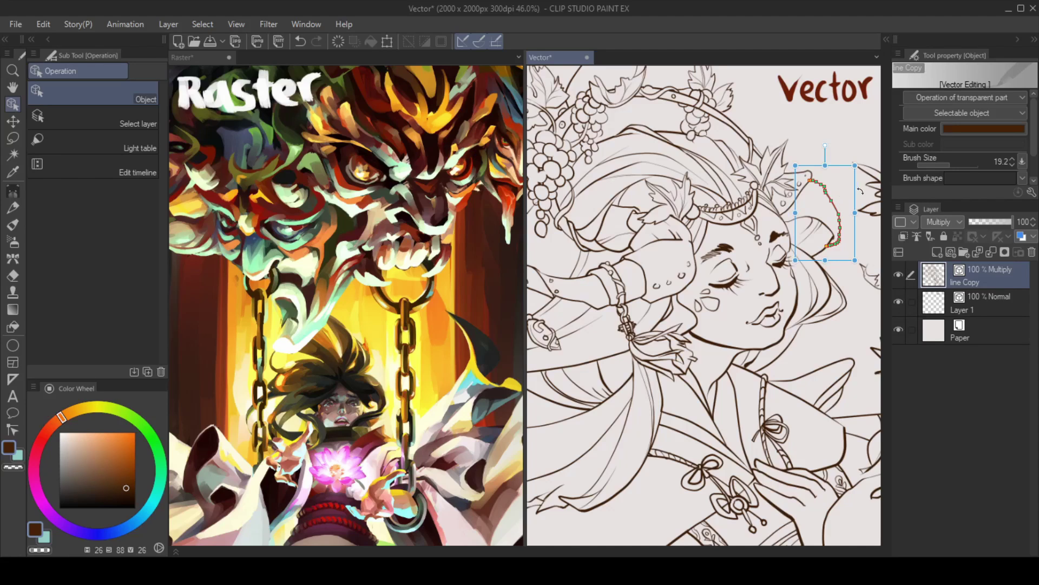
click(408, 207)
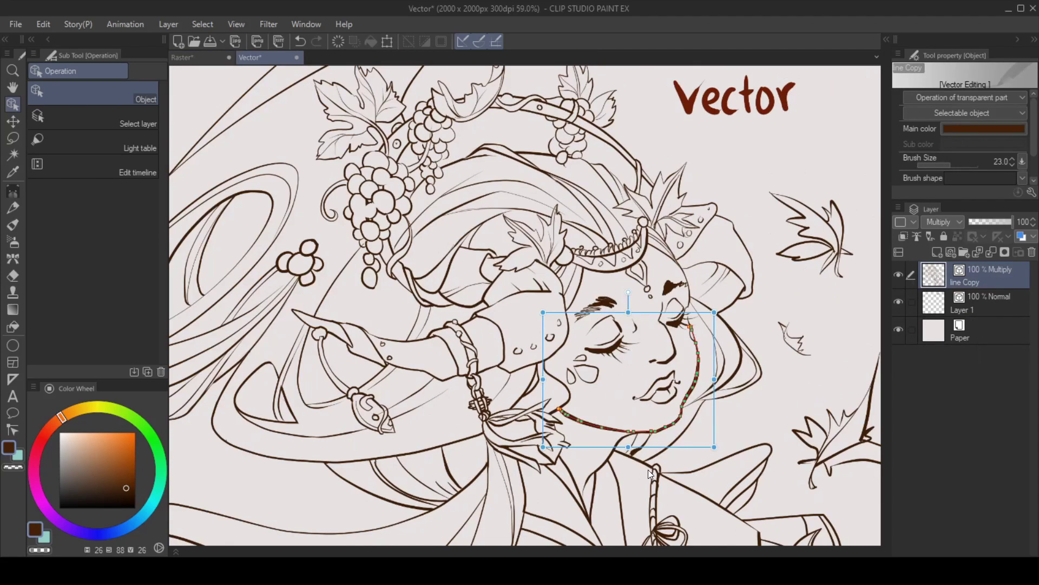
click(650, 468)
click(693, 491)
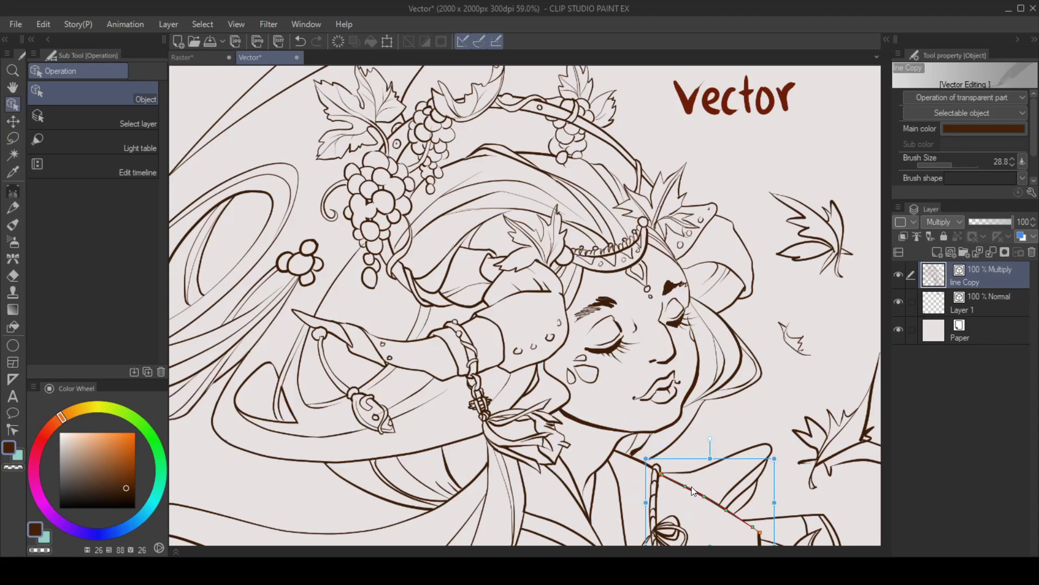
click(618, 490)
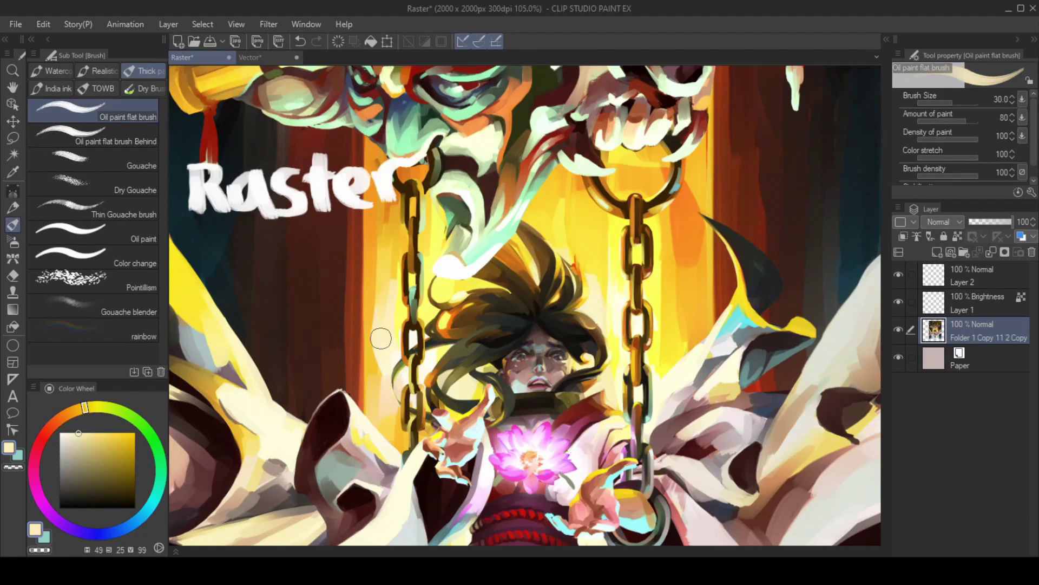
Eyedrop several colours from the painting, ending on a medium brown
alt+click(380, 338)
alt+click(393, 305)
alt+click(615, 257)
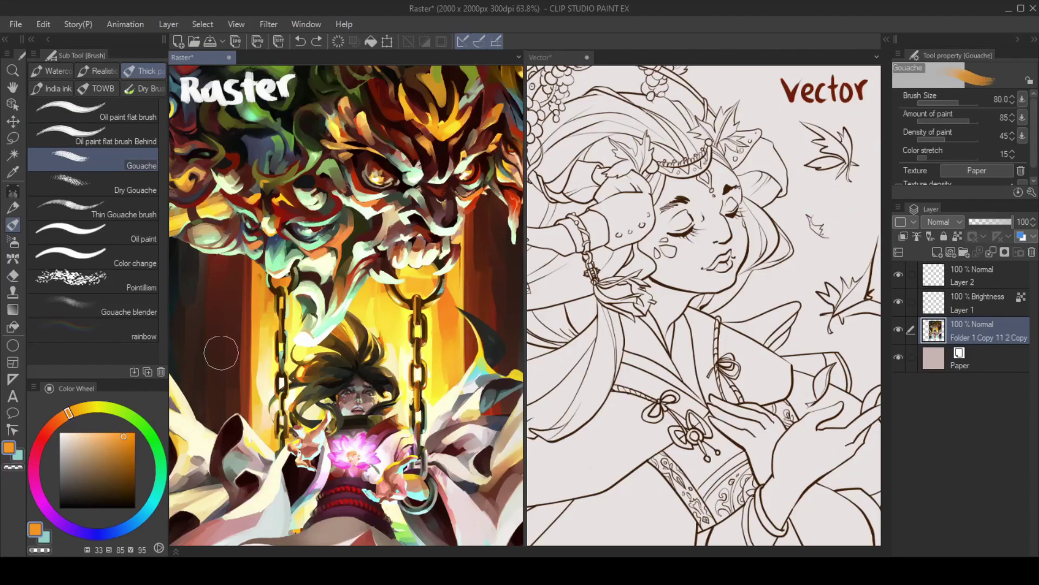
alt+click(224, 368)
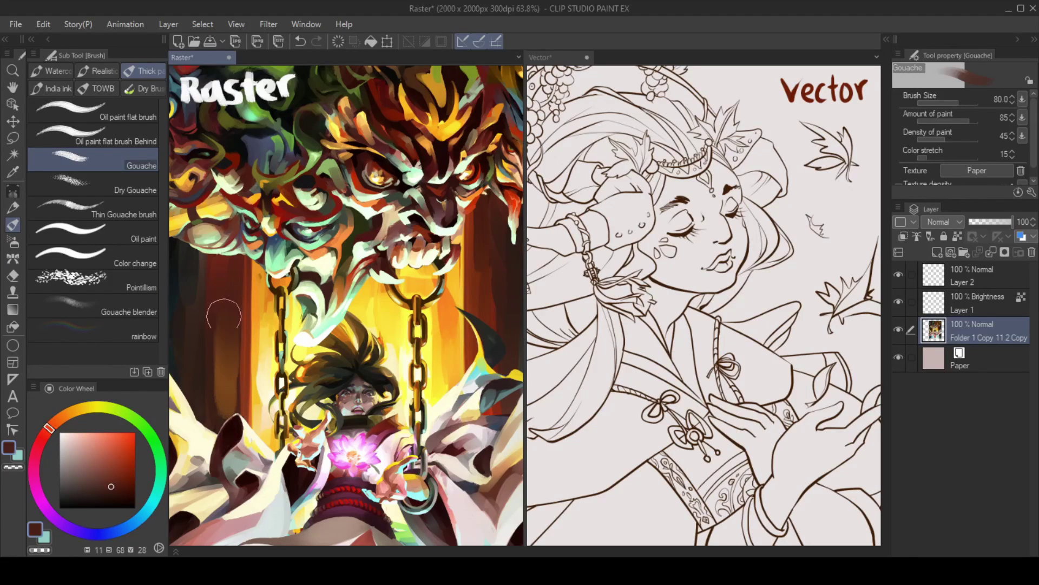
alt+click(227, 425)
In the Vector document, paint two brown gouache strokes beside the face and an orange one above
click(777, 251)
mouse_move(778, 250)
mouse_down()
mouse_move(773, 367)
mouse_move(784, 293)
mouse_move(779, 374)
mouse_up()
drag(804, 277, 803, 428)
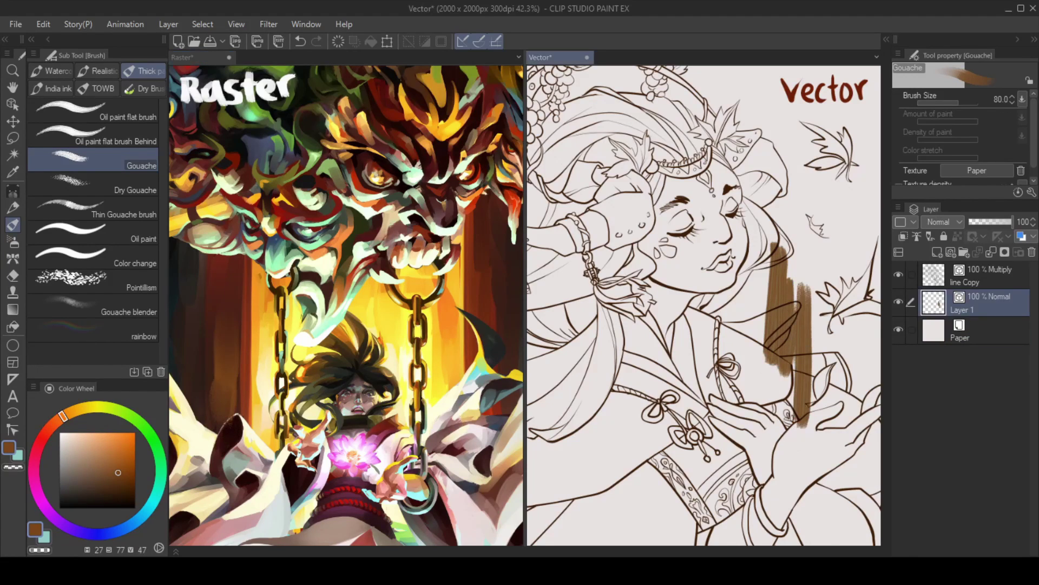
click(124, 439)
mouse_move(784, 206)
mouse_down()
mouse_move(785, 324)
mouse_move(801, 306)
mouse_move(806, 248)
mouse_up()
Select the orange and lower brown gouache strokes as vector objects
key(o)
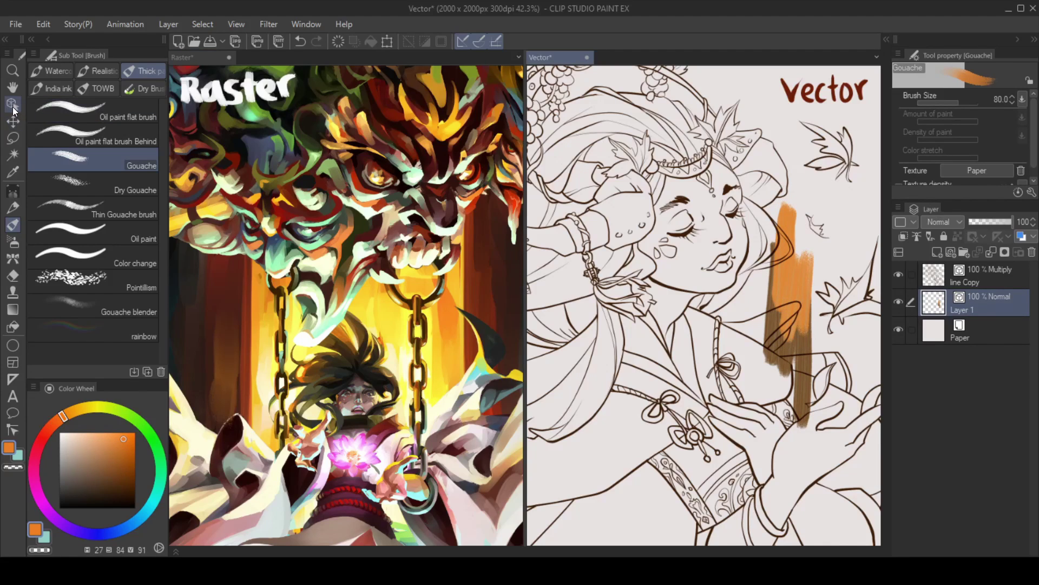
click(780, 274)
click(795, 290)
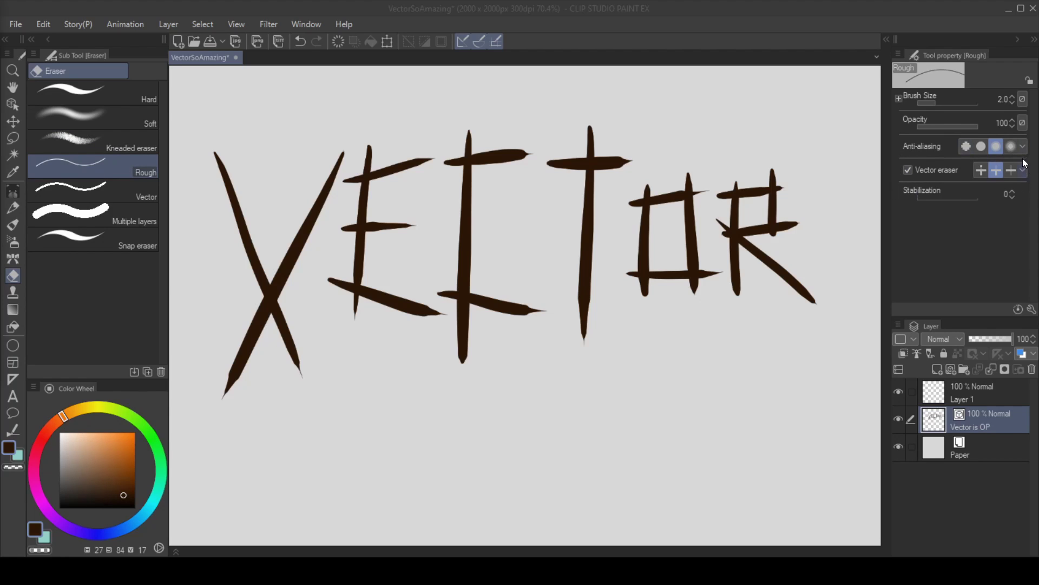
On Layer 1, select individual strokes of VECTOR's X, E, T and O, then switch to the eraser
click(1005, 393)
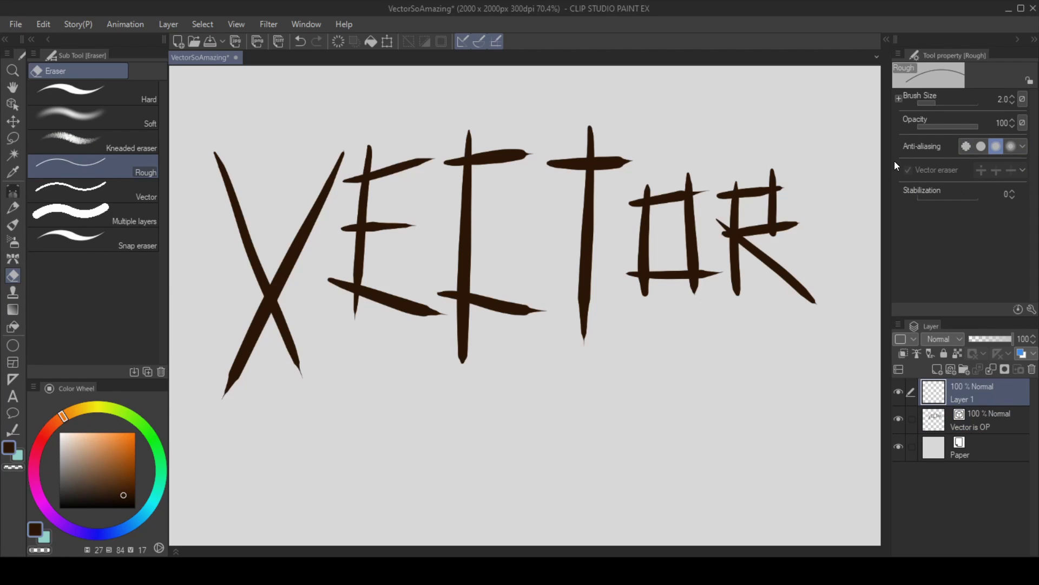
key(o)
click(243, 234)
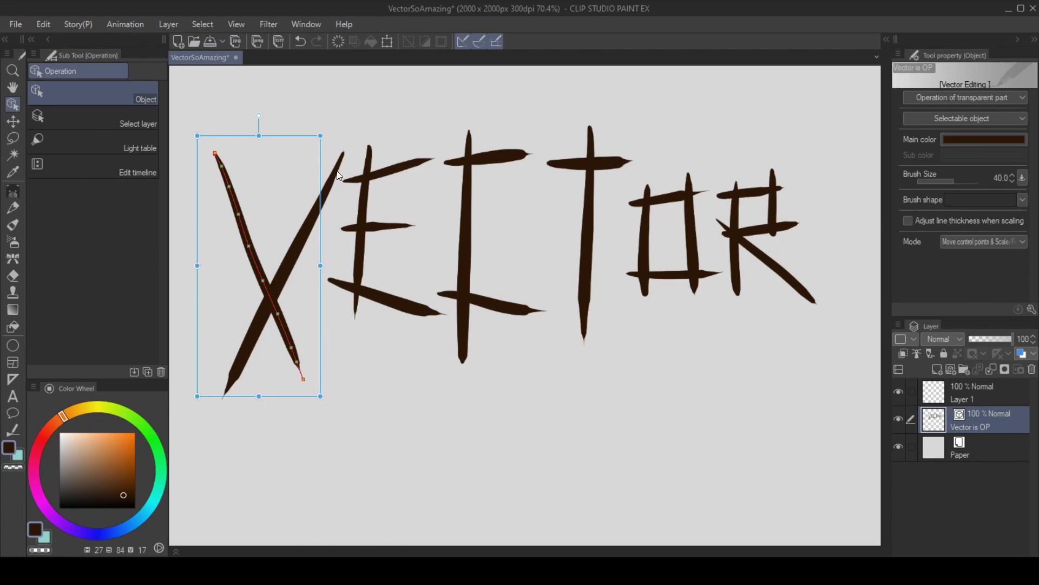
click(406, 166)
click(382, 229)
click(389, 307)
click(499, 306)
click(606, 165)
click(694, 243)
key(e)
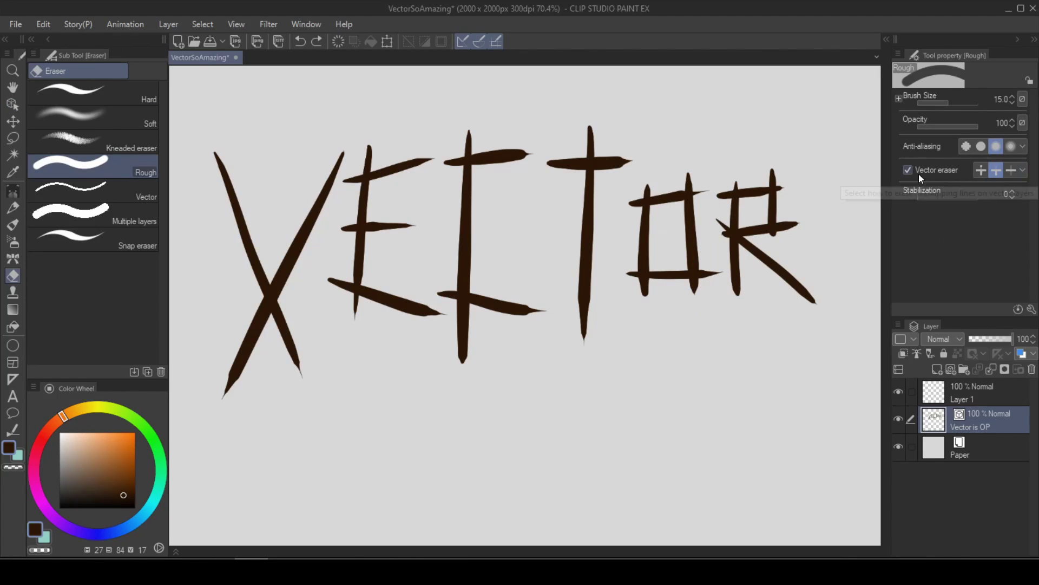
Erase up to intersections to turn the X into a V and trim overshoots on E, C, O and R
click(996, 170)
drag(248, 317, 295, 337)
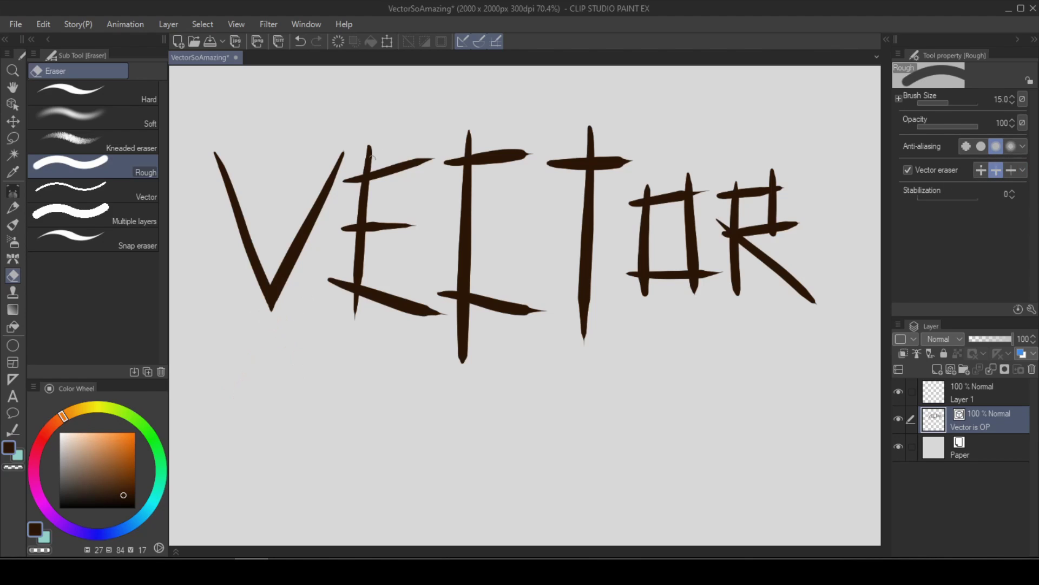
drag(362, 310, 362, 154)
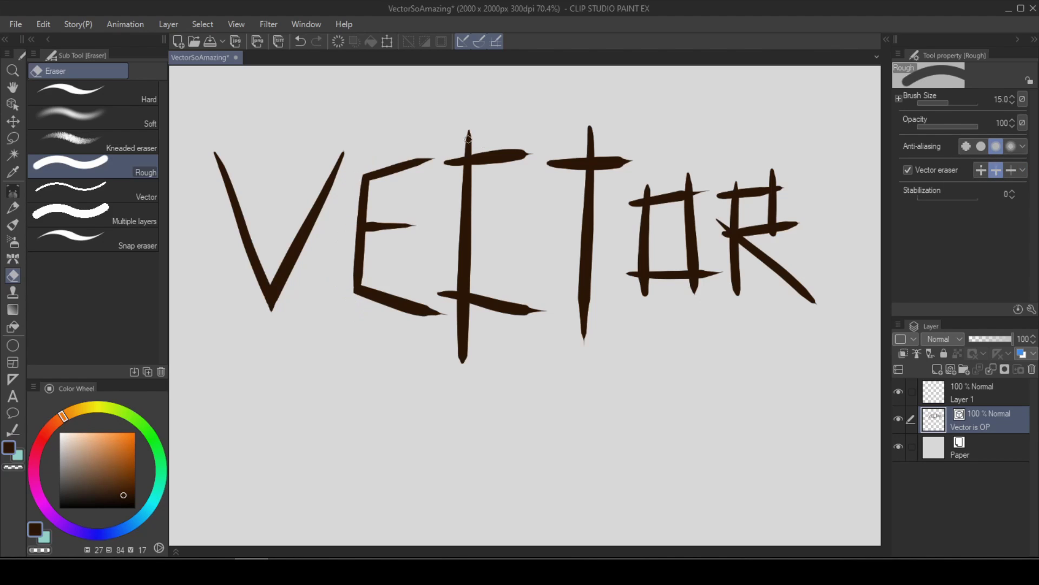
drag(446, 290, 466, 351)
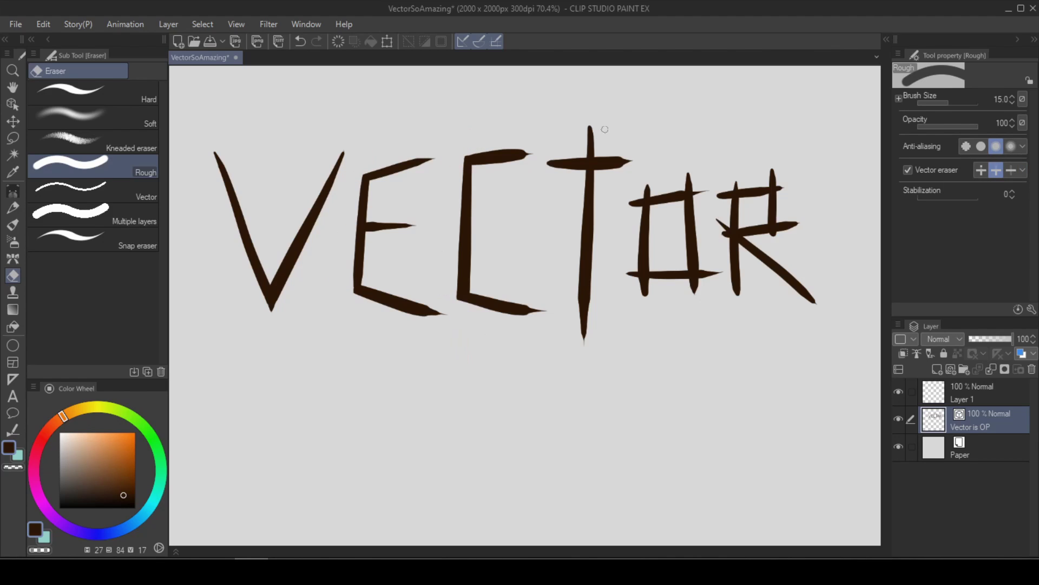
mouse_move(651, 292)
mouse_down()
mouse_move(688, 289)
mouse_move(705, 272)
mouse_up()
drag(697, 195, 684, 163)
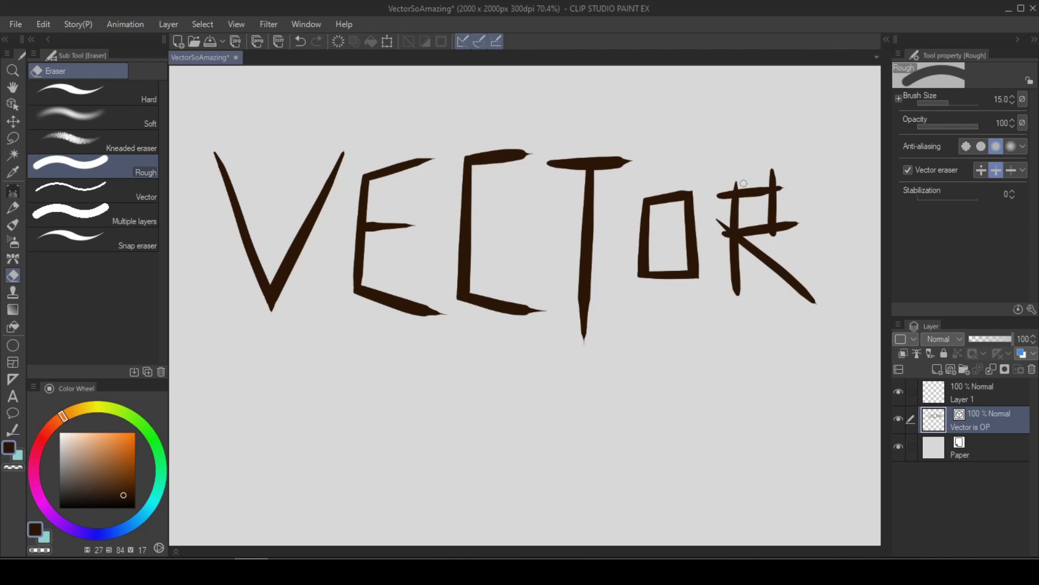
mouse_move(722, 204)
mouse_down()
mouse_move(724, 249)
mouse_move(778, 183)
mouse_up()
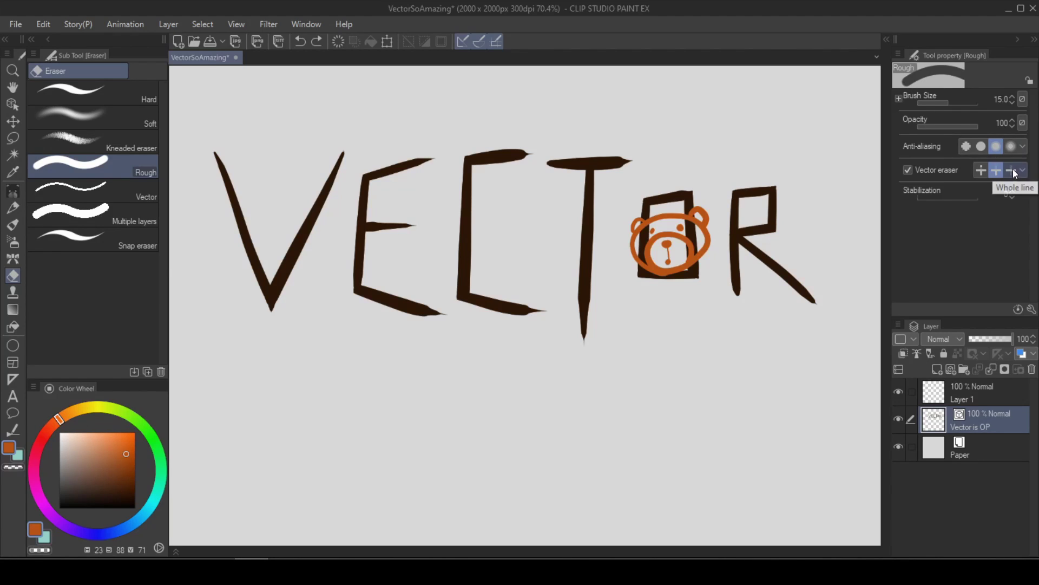
click(1012, 170)
Whole-line erase the O behind the bear, cut a segment from the V, and ink two sleeve fold lines
mouse_move(645, 200)
mouse_down()
mouse_move(696, 193)
mouse_move(702, 275)
mouse_move(684, 278)
mouse_up()
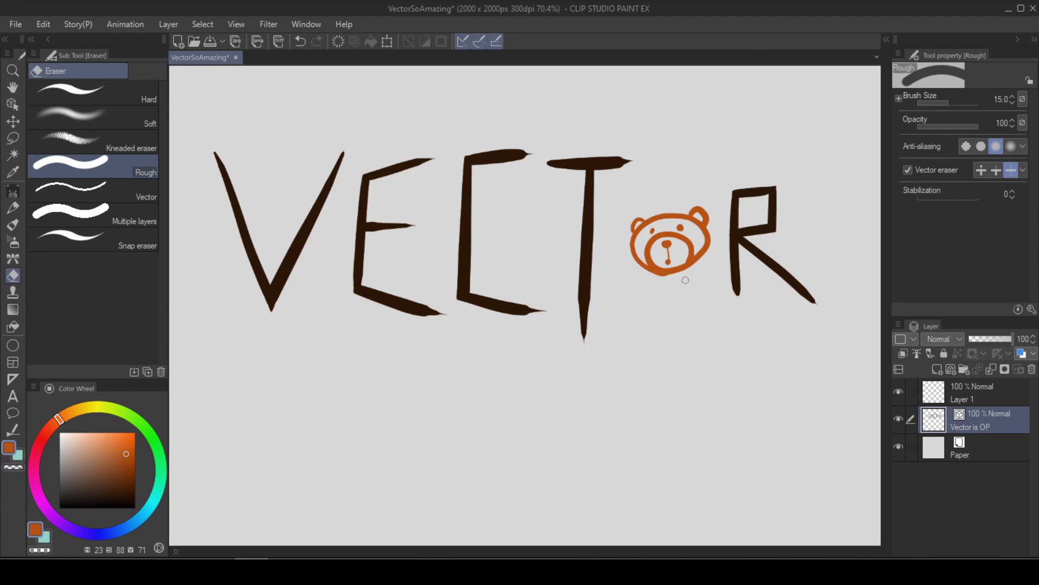
scroll(684, 278, up, 1)
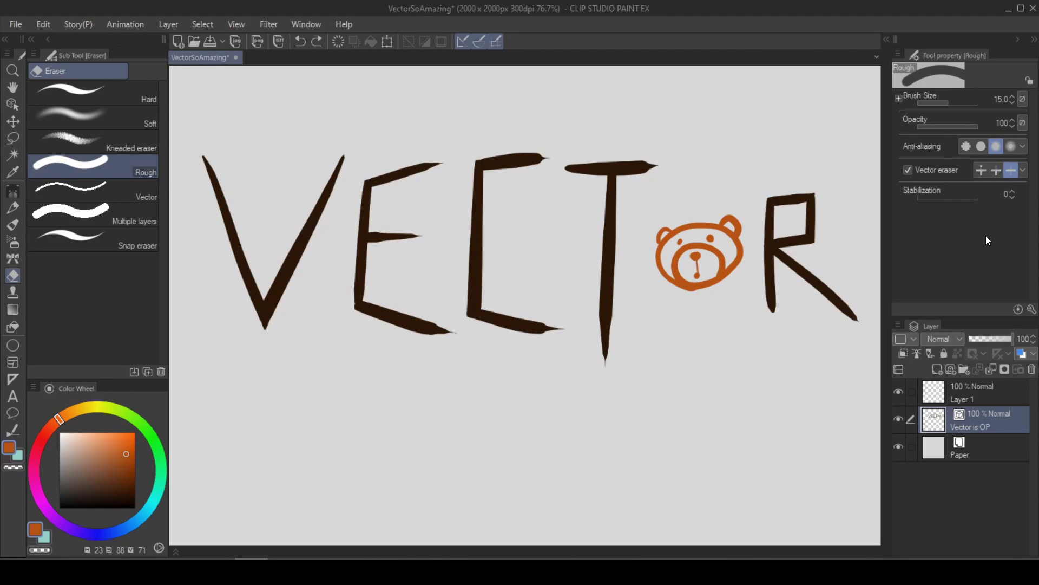
click(980, 170)
click(284, 265)
click(318, 204)
drag(298, 228, 319, 244)
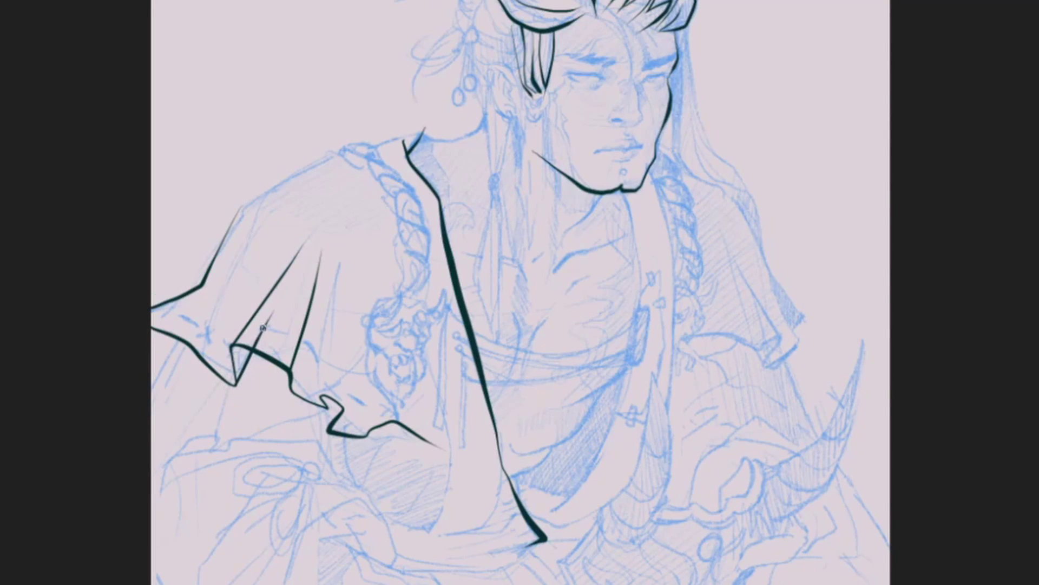
drag(313, 416, 344, 340)
drag(341, 405, 357, 302)
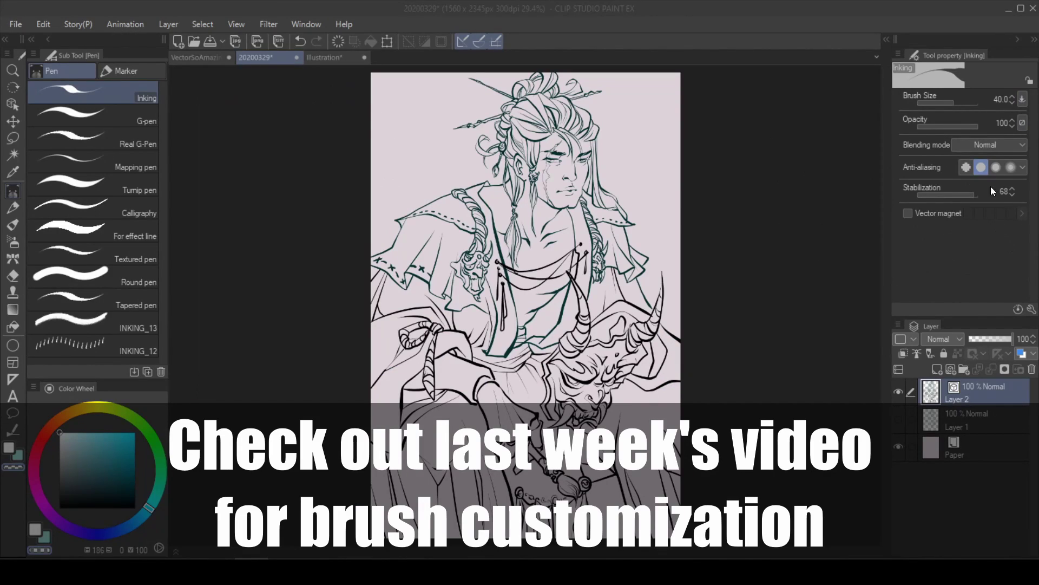
Open the pen-pressure curve for the Inking pen's brush size
click(1023, 99)
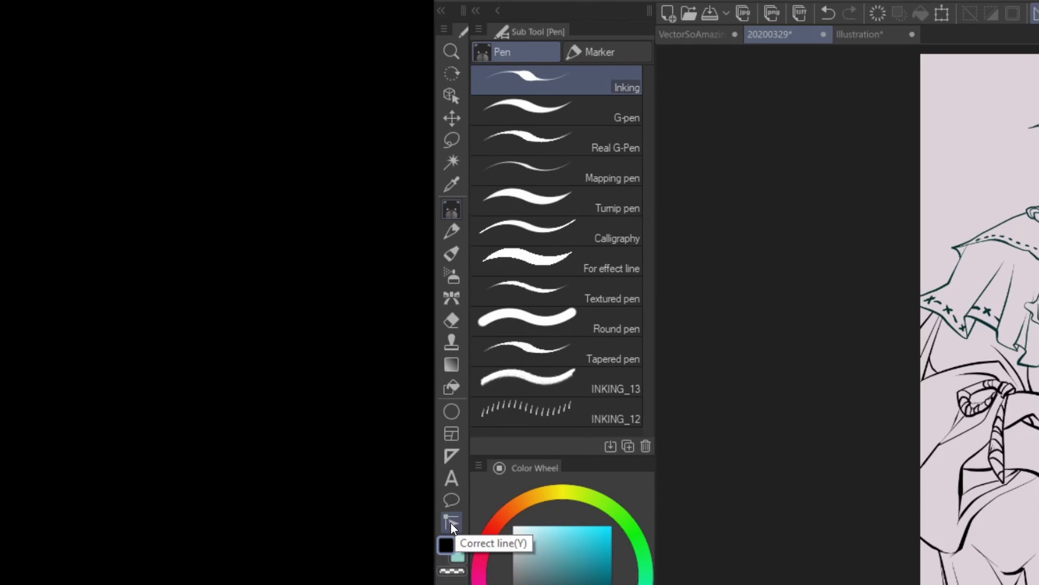
Choose Correct line width with Thicken and thicken the demon's horn line
click(450, 522)
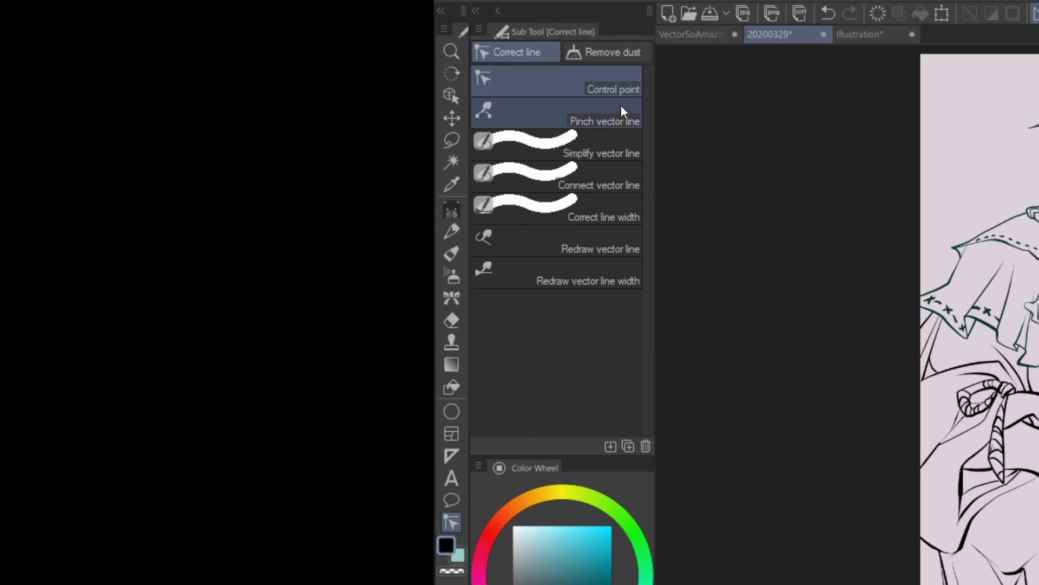
click(629, 215)
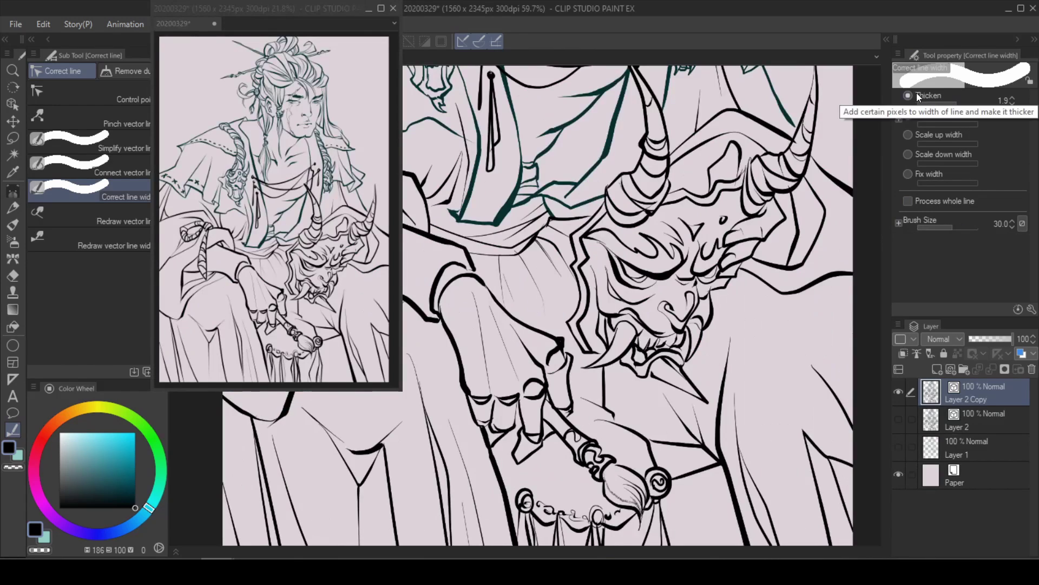
mouse_move(647, 216)
mouse_down()
mouse_move(609, 223)
mouse_move(659, 204)
mouse_up()
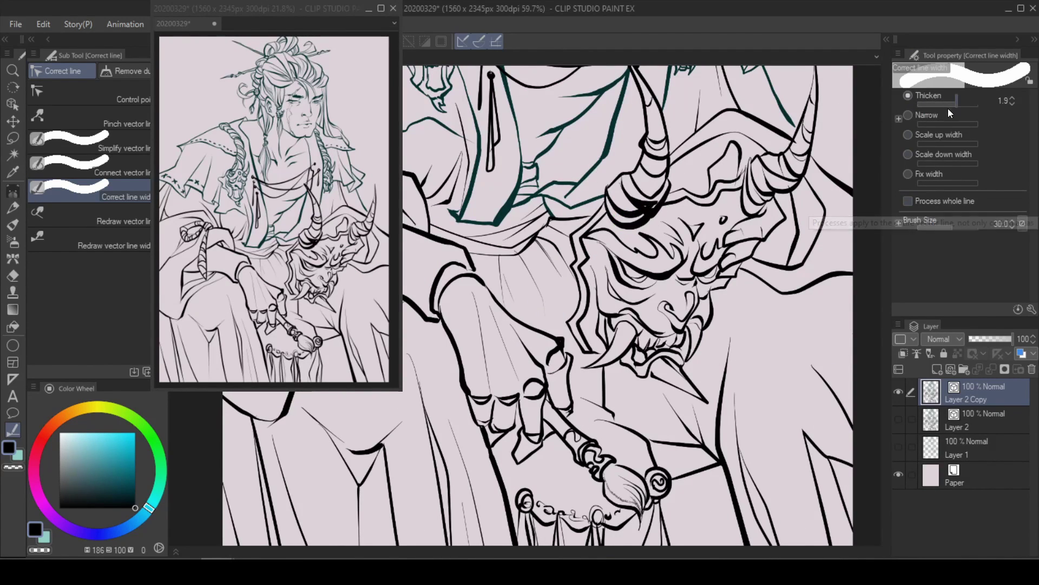
Narrow the hand's knuckle lines, then scale down whole cloth lines near the hand
click(910, 115)
drag(479, 282, 563, 343)
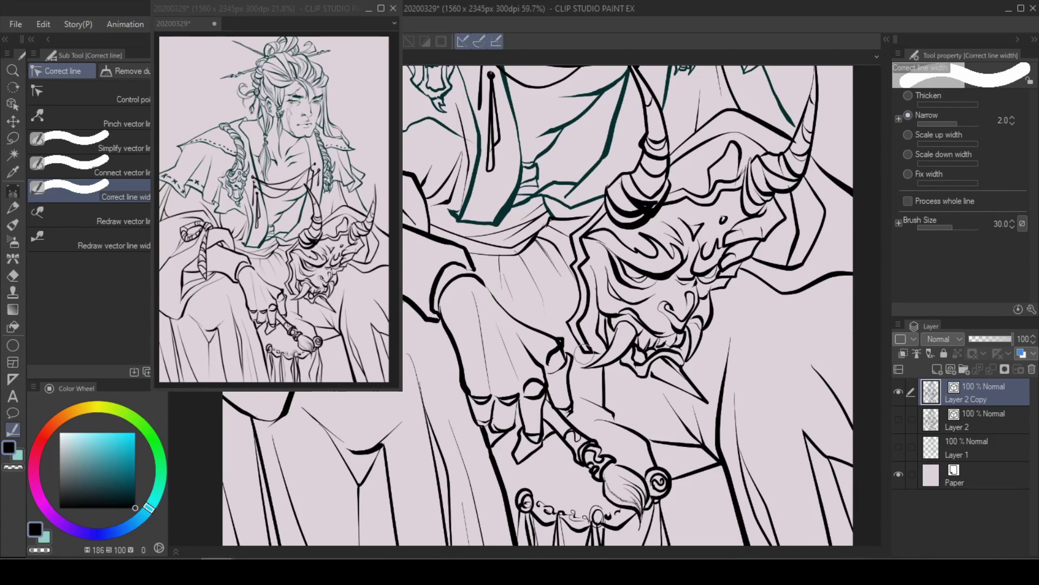
click(943, 154)
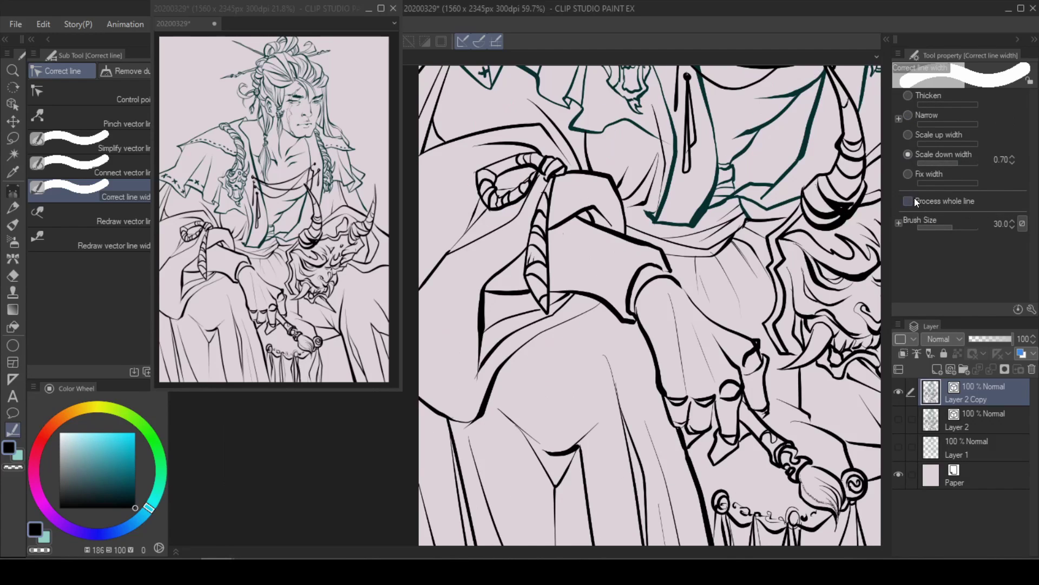
click(908, 201)
mouse_move(631, 244)
mouse_down()
mouse_move(632, 271)
mouse_move(642, 265)
mouse_move(605, 299)
mouse_move(646, 346)
mouse_move(678, 418)
mouse_move(613, 315)
mouse_up()
Thin the thick cloth line by the hand at scale-down 0.68, then thicken the horn's right outline
click(908, 134)
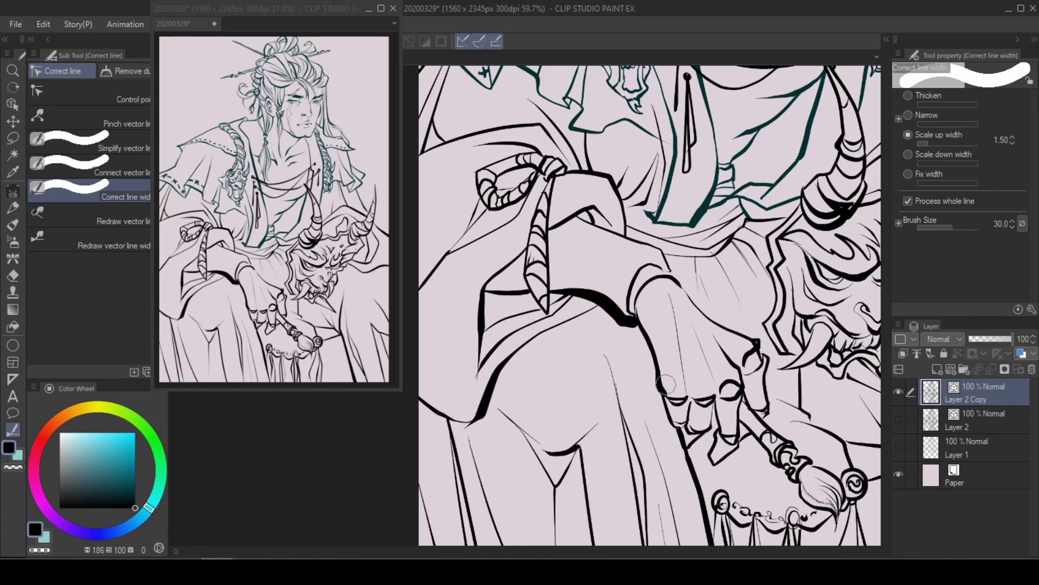
click(908, 154)
click(956, 162)
drag(616, 312, 624, 326)
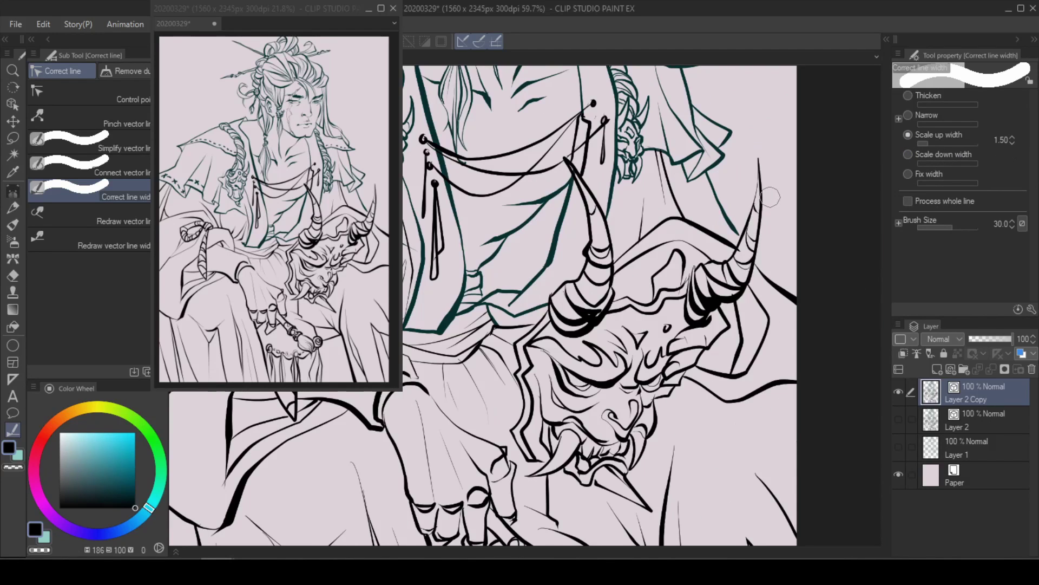
drag(770, 197, 748, 276)
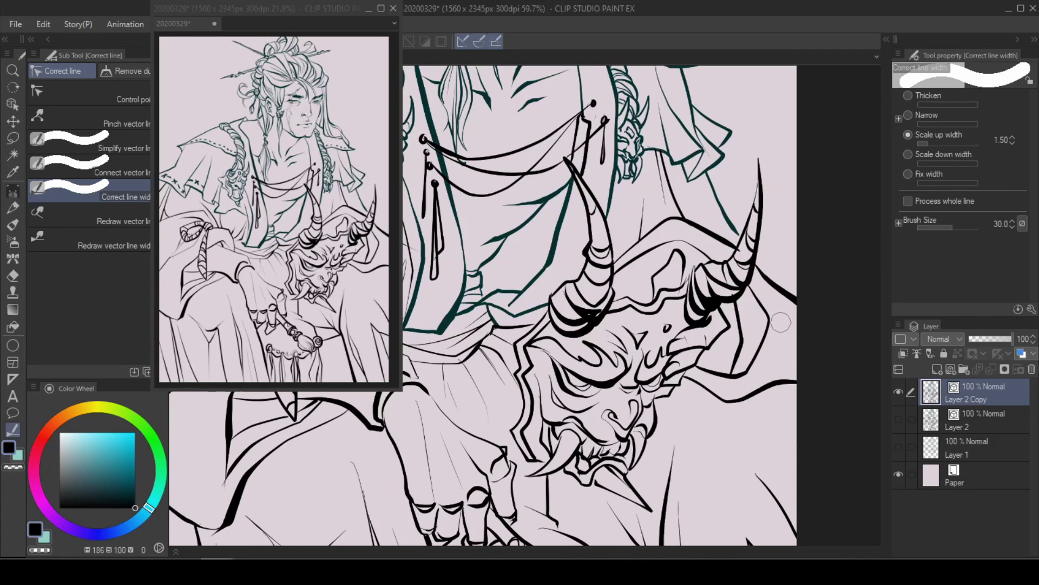